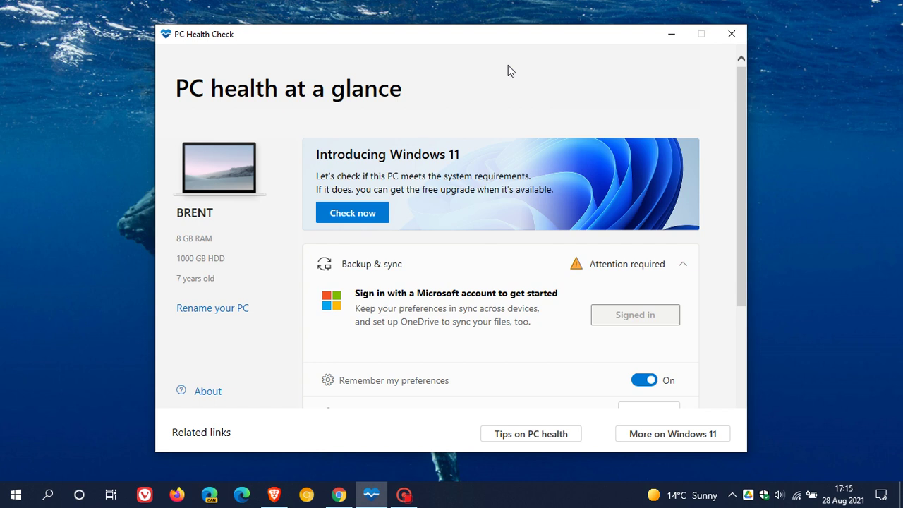
Run the PC Health Check test of whether this PC can run Windows 11.
{"action": "left_click", "coordinate": [364, 216]}
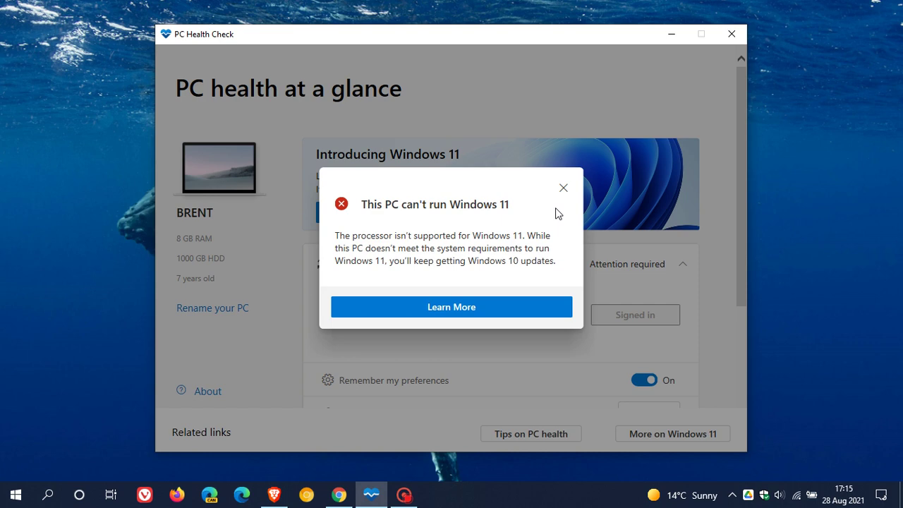
Close the 'This PC can't run Windows 11' result and minimise PC Health Check.
{"action": "left_click", "coordinate": [564, 188]}
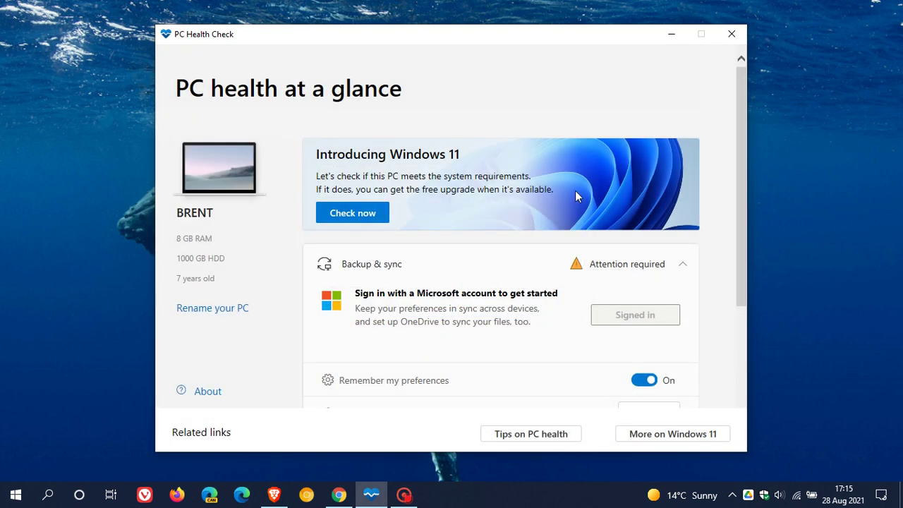
{"action": "left_click", "coordinate": [672, 34]}
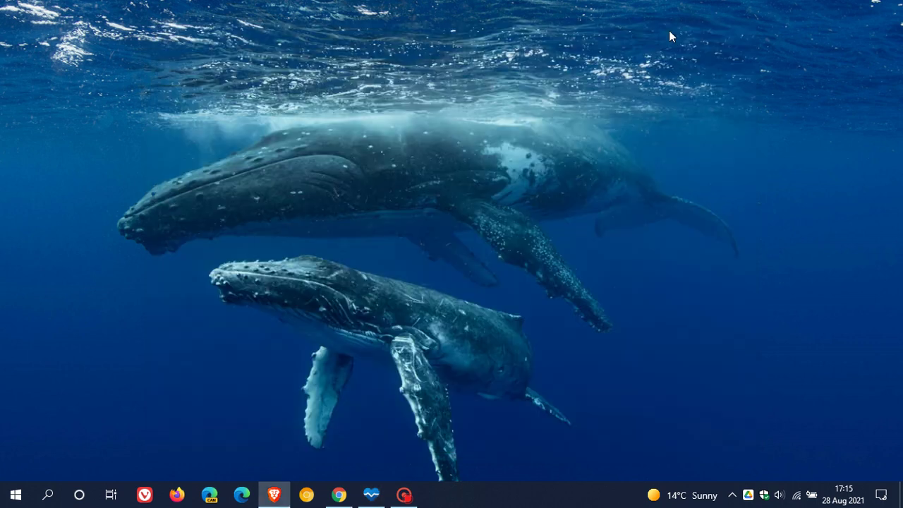